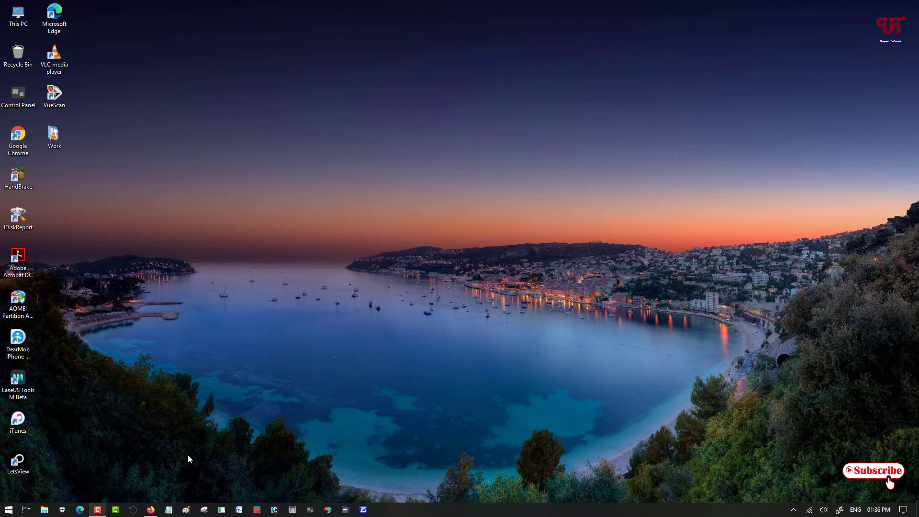
Launch Firefox from the taskbar so the Google homepage appears.
click(150, 509)
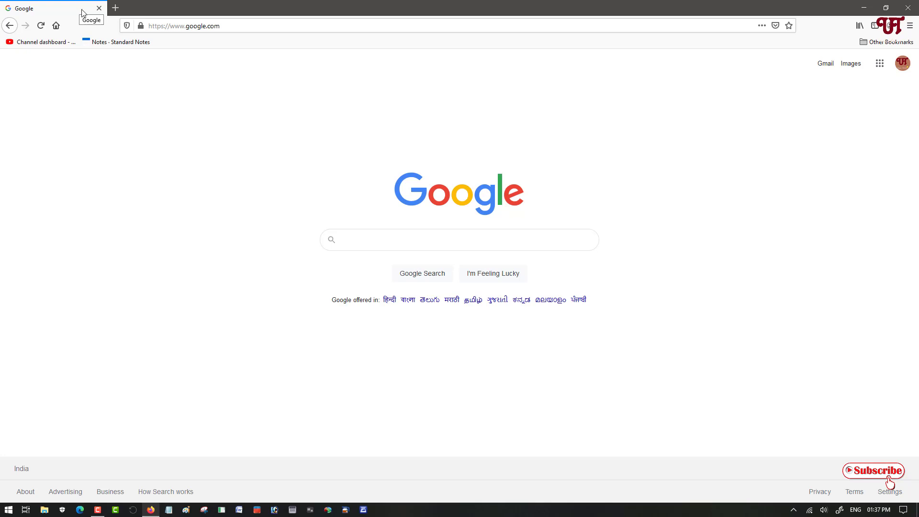
Enter about:config in the address bar, copy that address, and load the page.
click(192, 25)
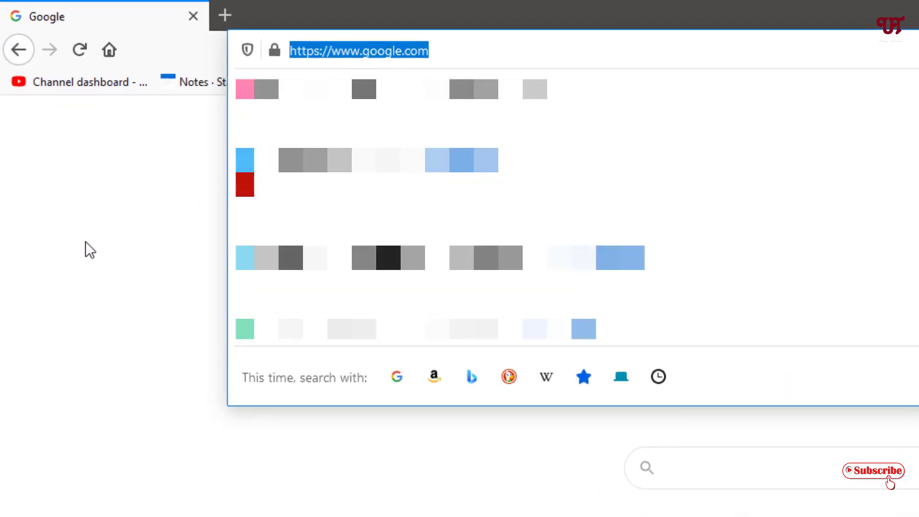
text(about)
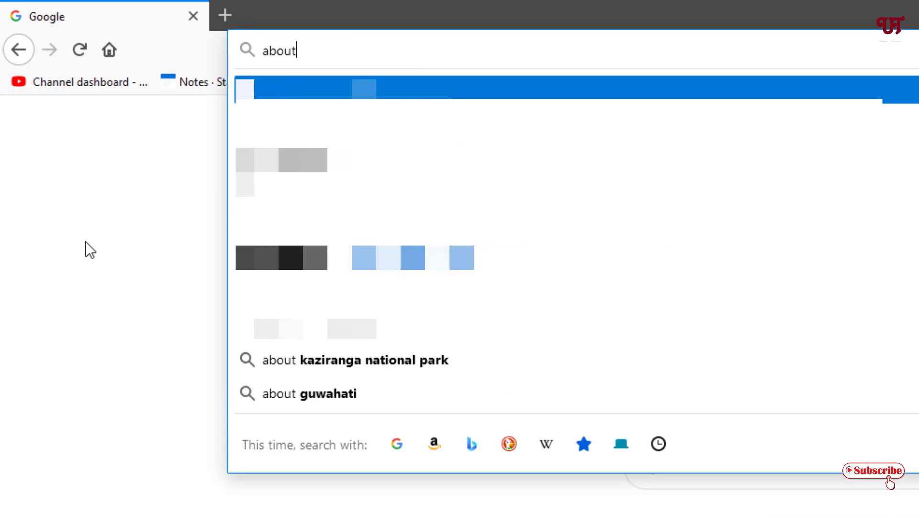
text(:c)
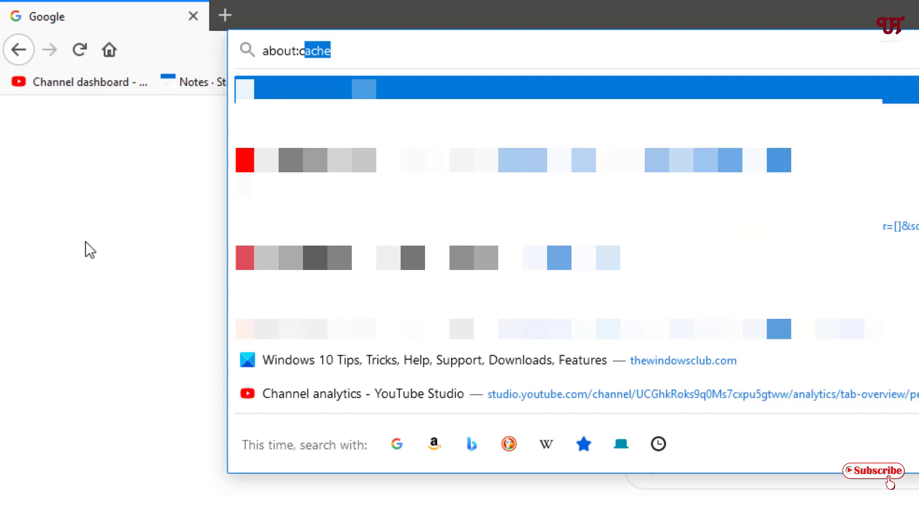
text(onfig)
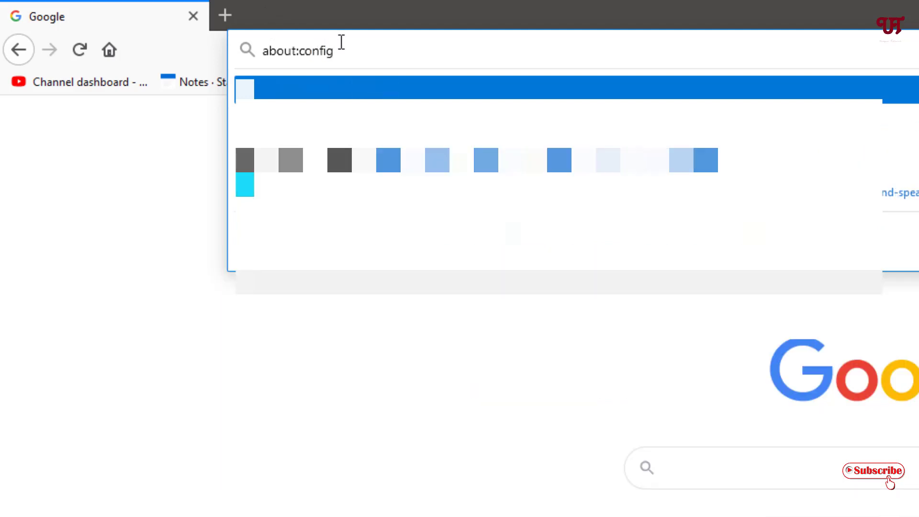
drag(340, 48, 264, 42)
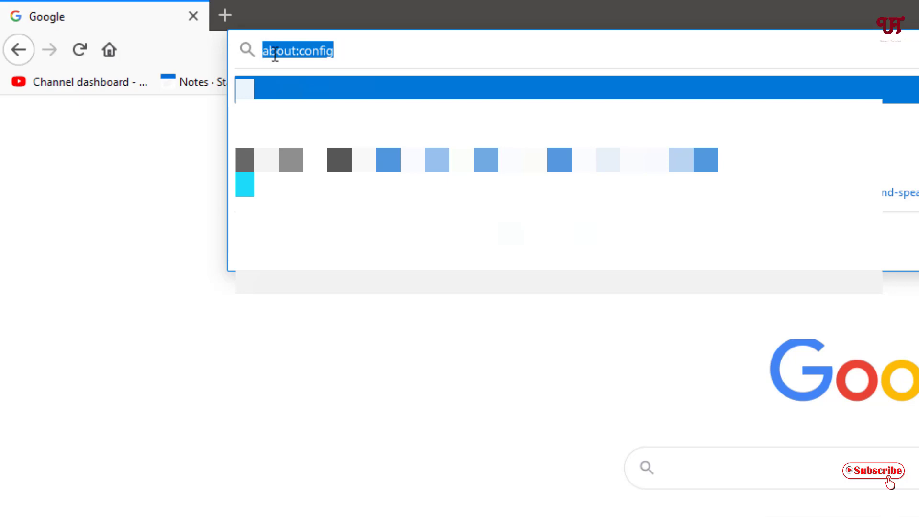
right_click(275, 54)
click(315, 111)
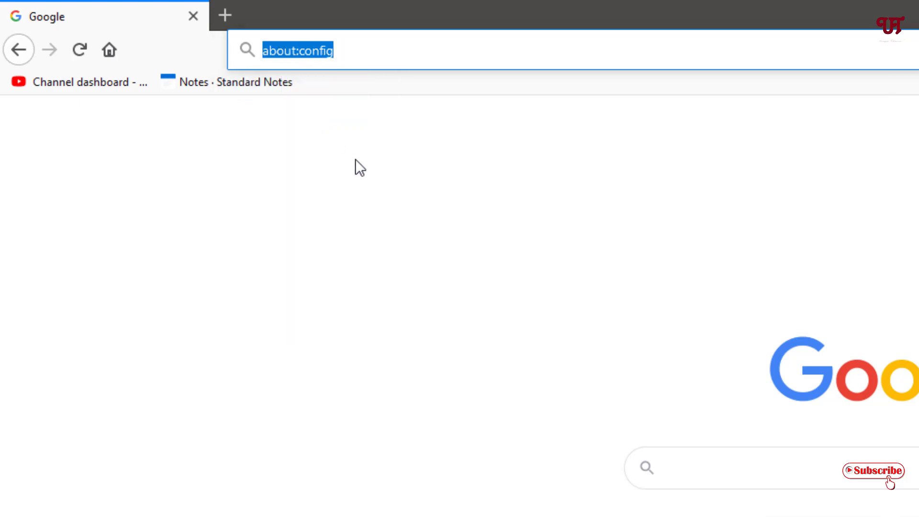
key(Return)
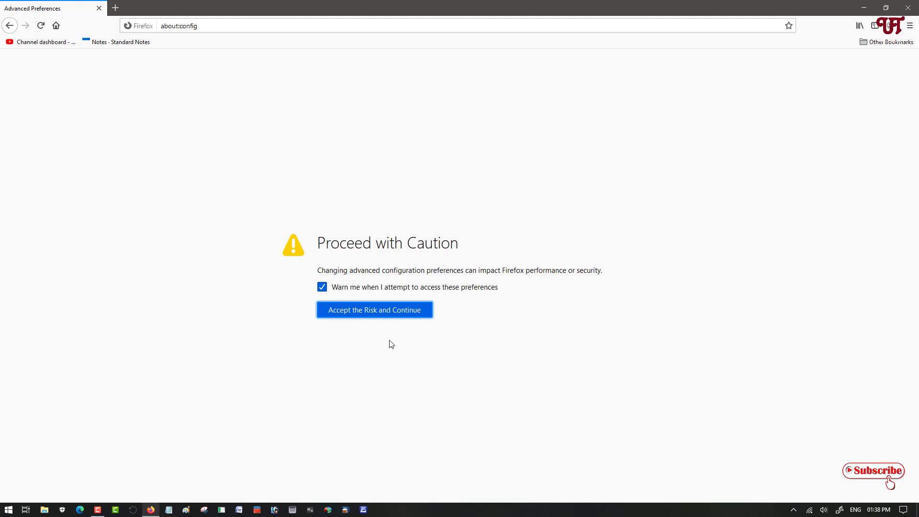
Accept the warning, filter for 'proton', set browser.proton.enabled to true, and close Firefox.
click(375, 310)
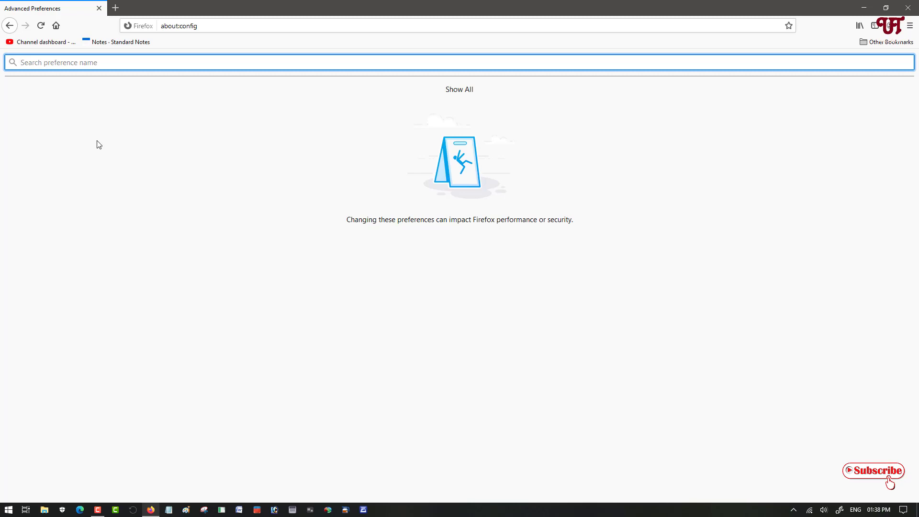
text(proton)
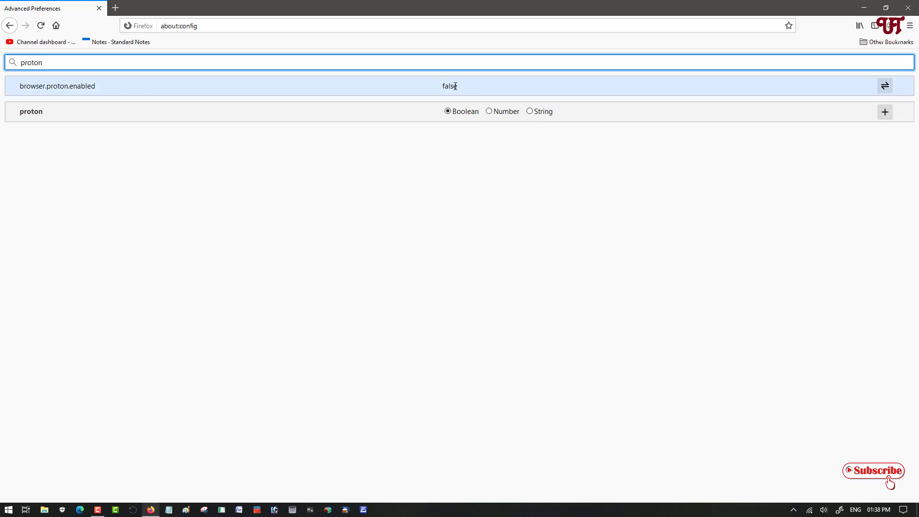
click(886, 88)
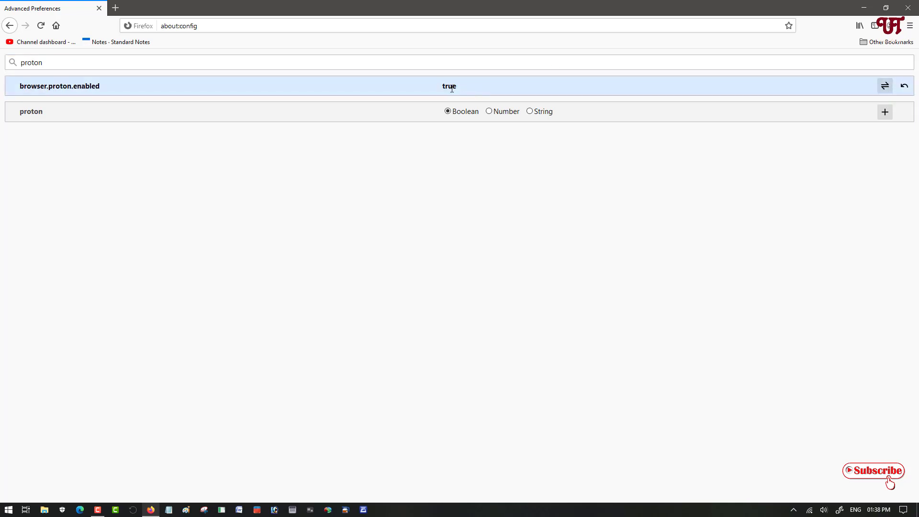
click(908, 8)
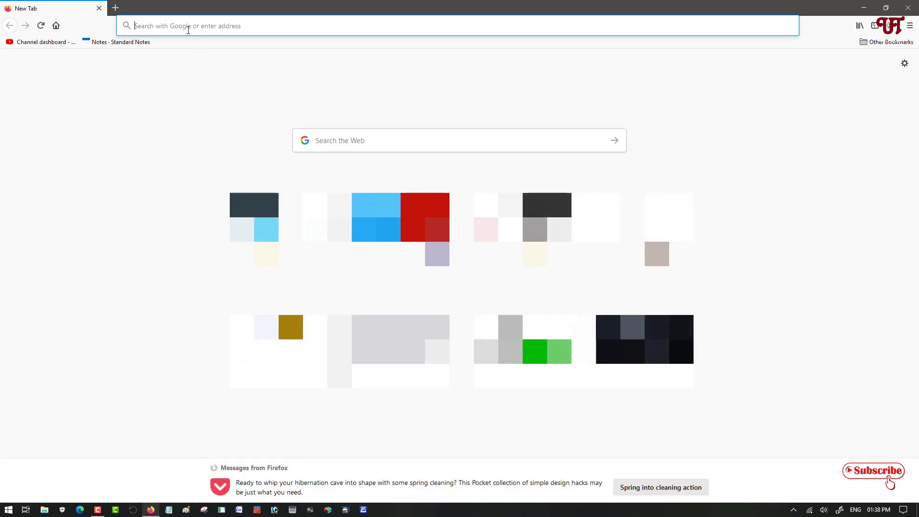
In about:config, search 'proton', add it as a Boolean preference set to true, then close Firefox.
text(about:config)
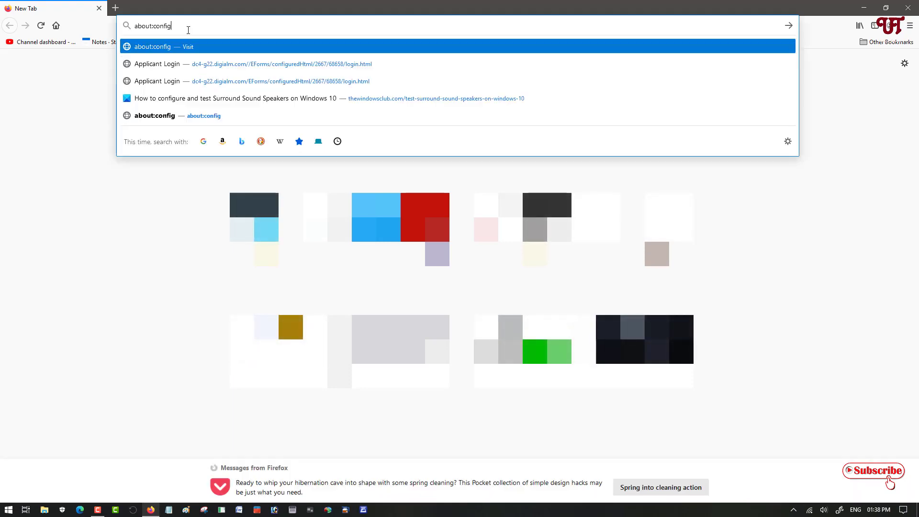
key(Return)
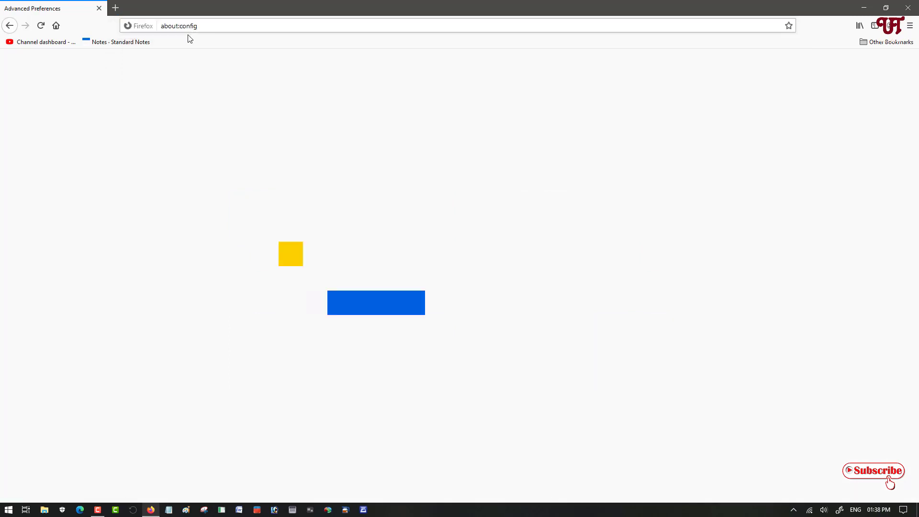
key(Return)
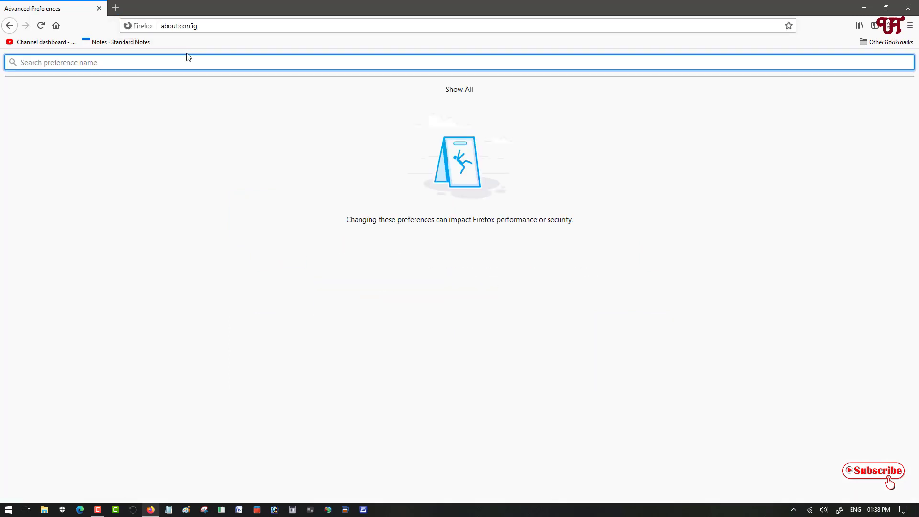
text(proton)
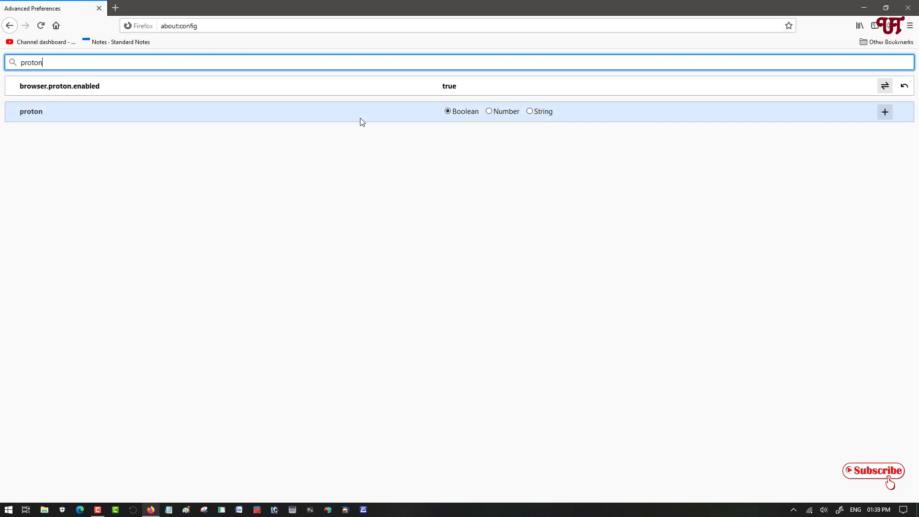
click(885, 113)
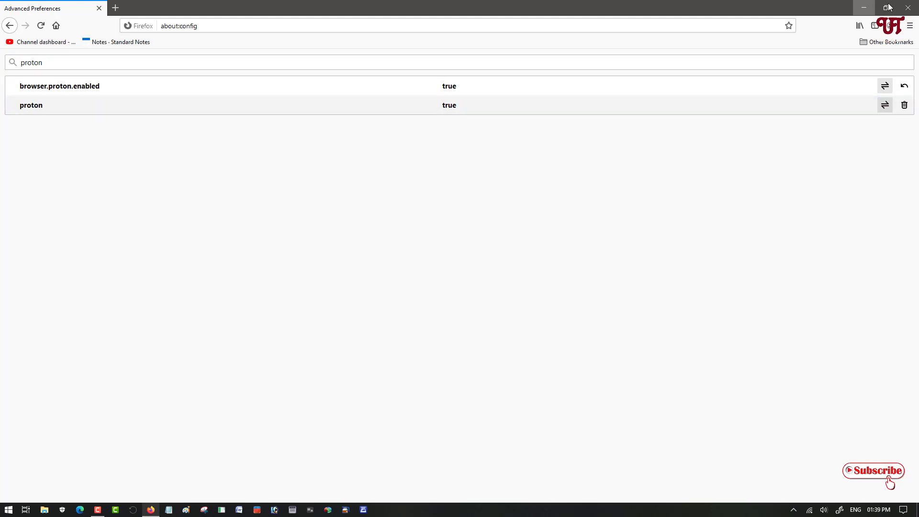
click(906, 10)
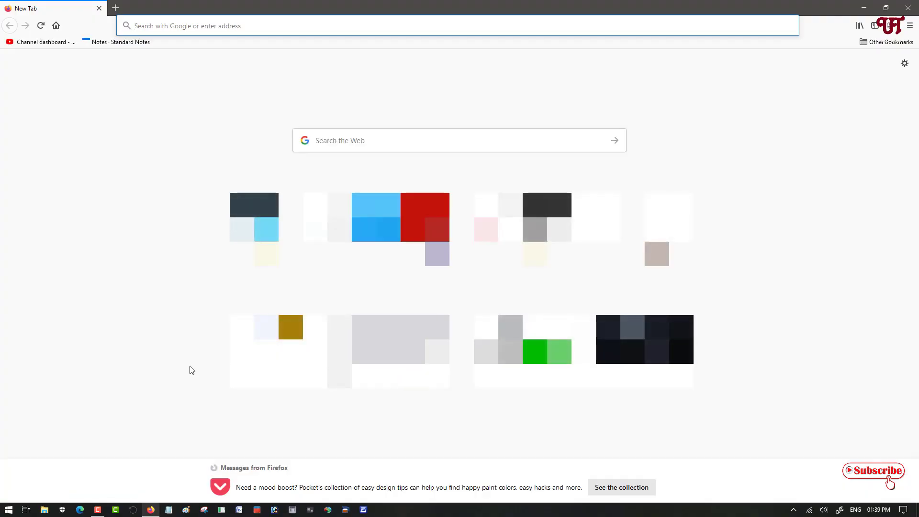
In about:config, create browser.proton.tabs.enabled as a Boolean preference set to true.
text(about:config)
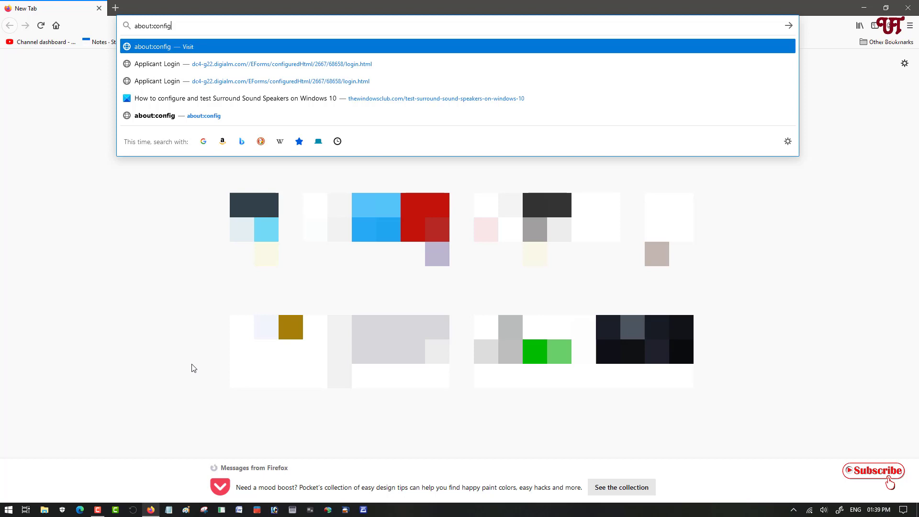
key(Return)
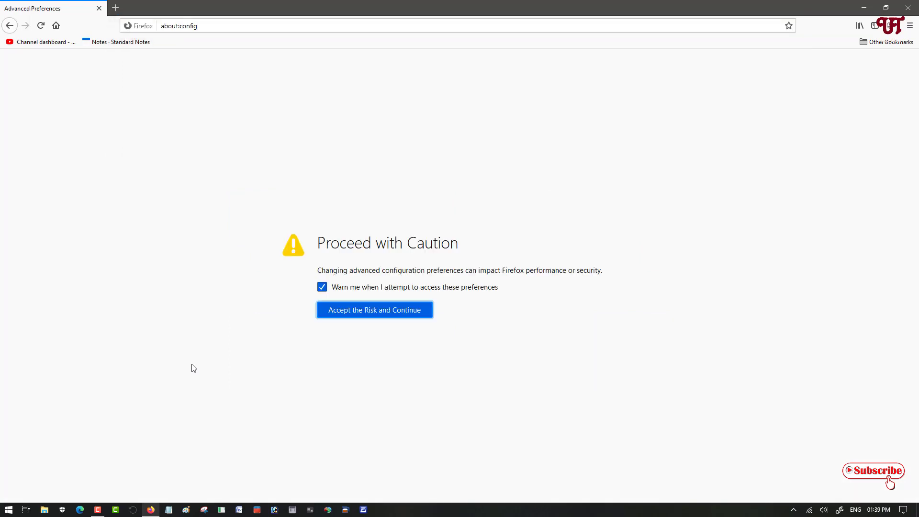
click(345, 313)
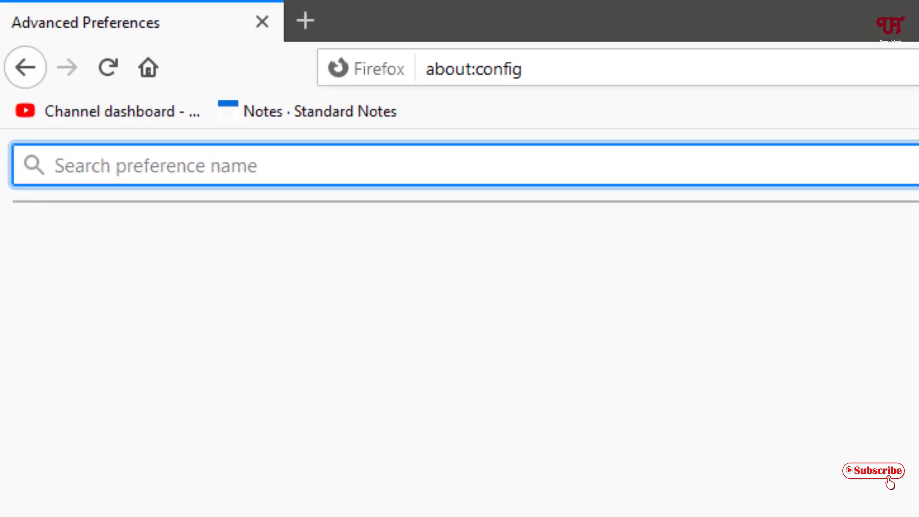
text(broq)
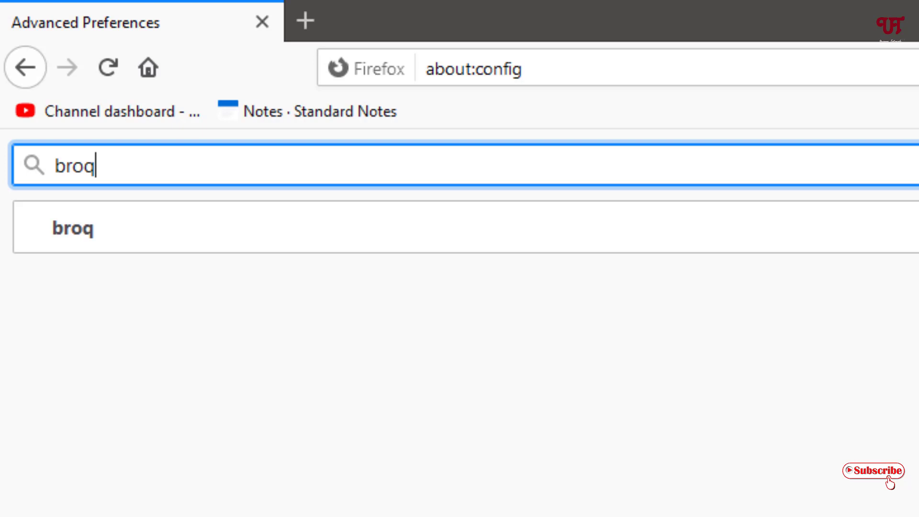
key(BackSpace)
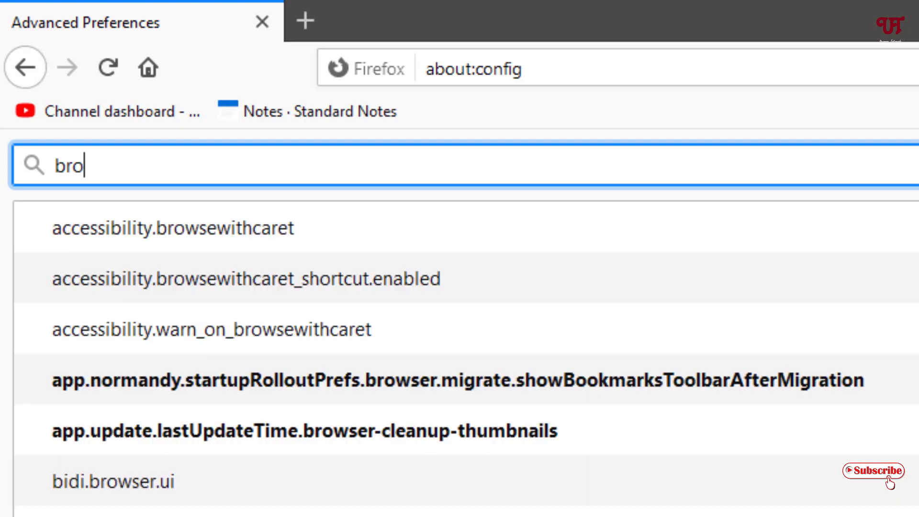
text(wser.)
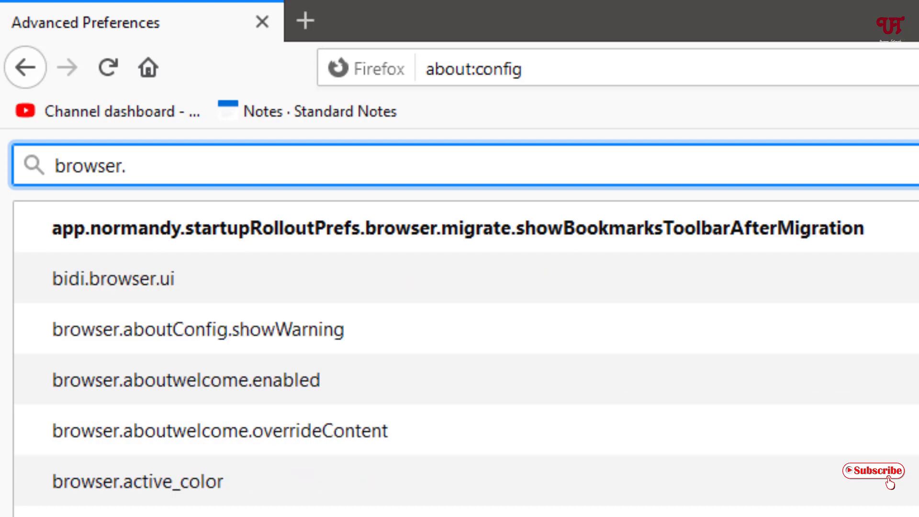
text(proton)
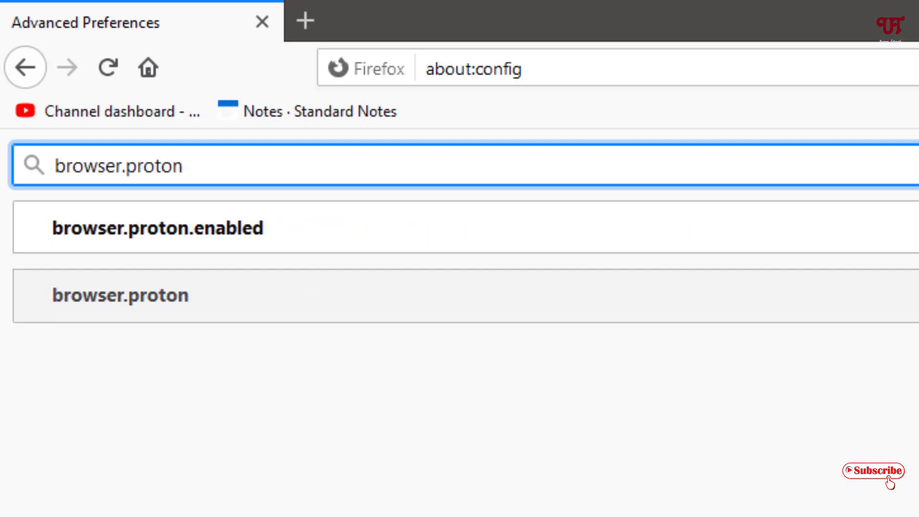
text(.tabs)
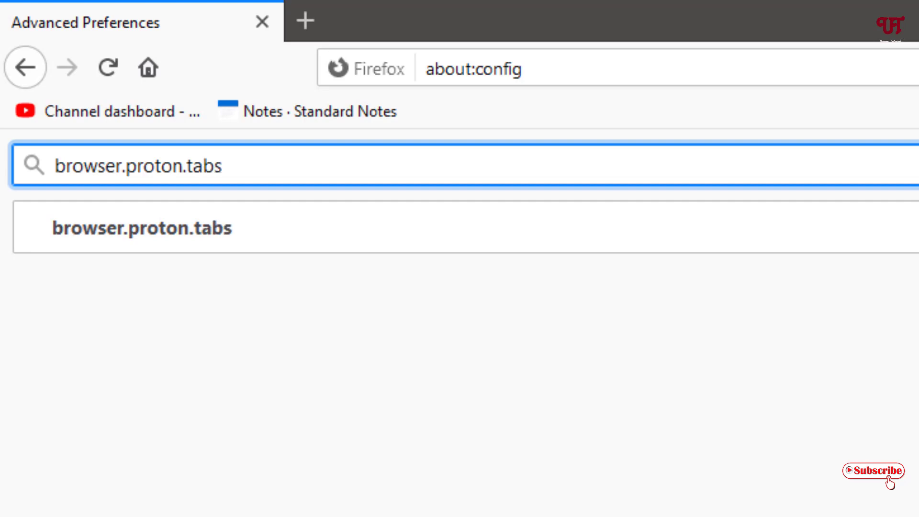
text(.enabled)
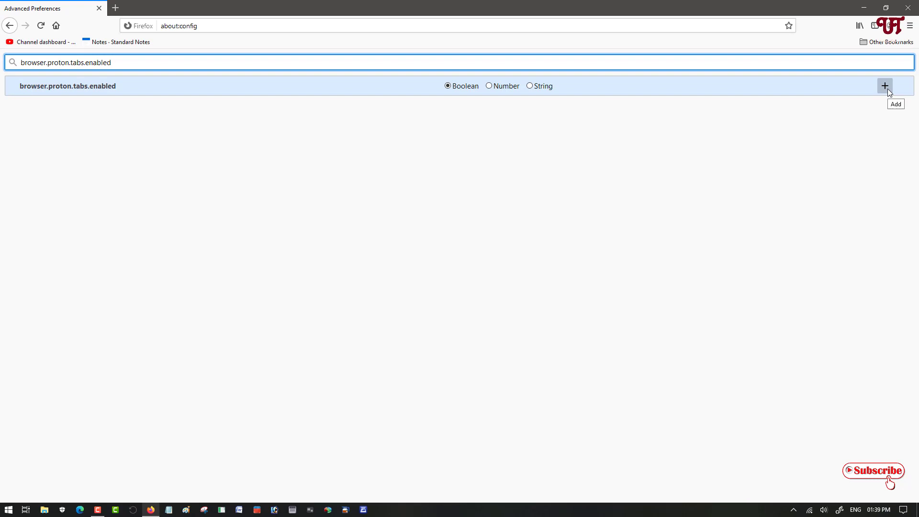
click(886, 88)
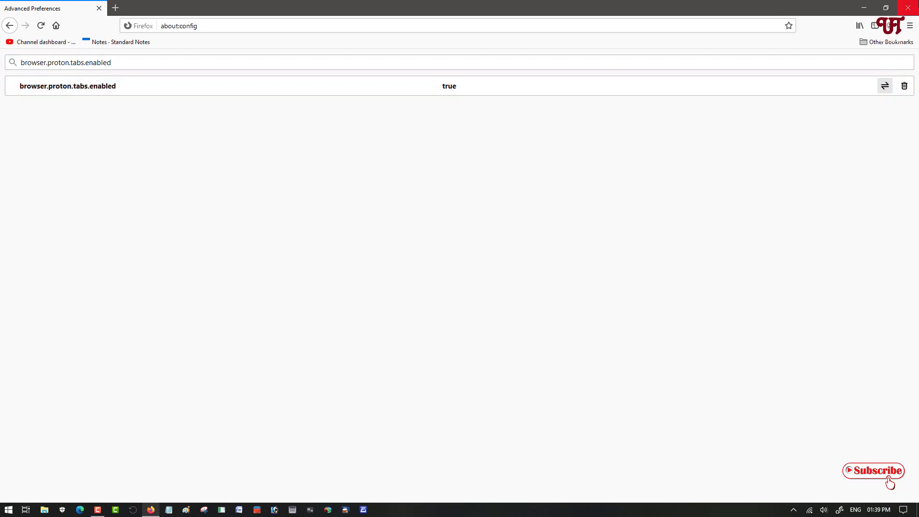
Restart Firefox and load google.com from the autofilled address.
click(908, 7)
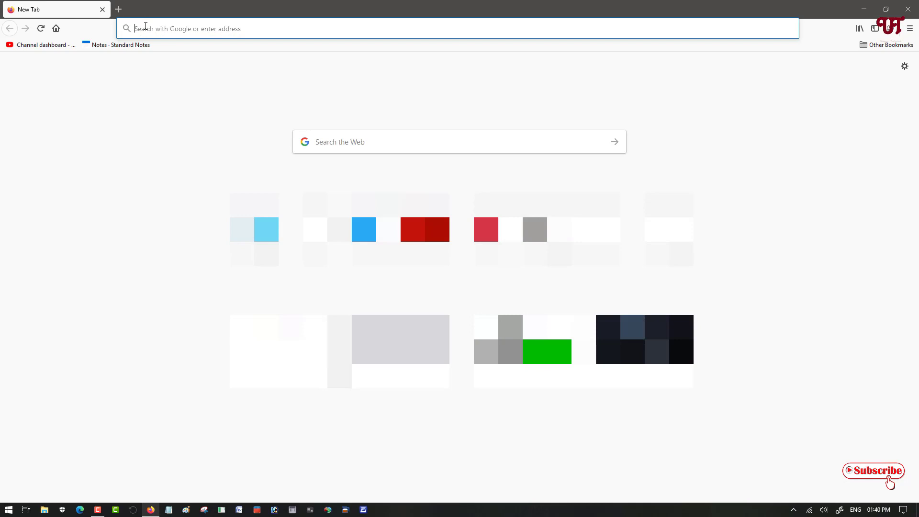
text(google.com/)
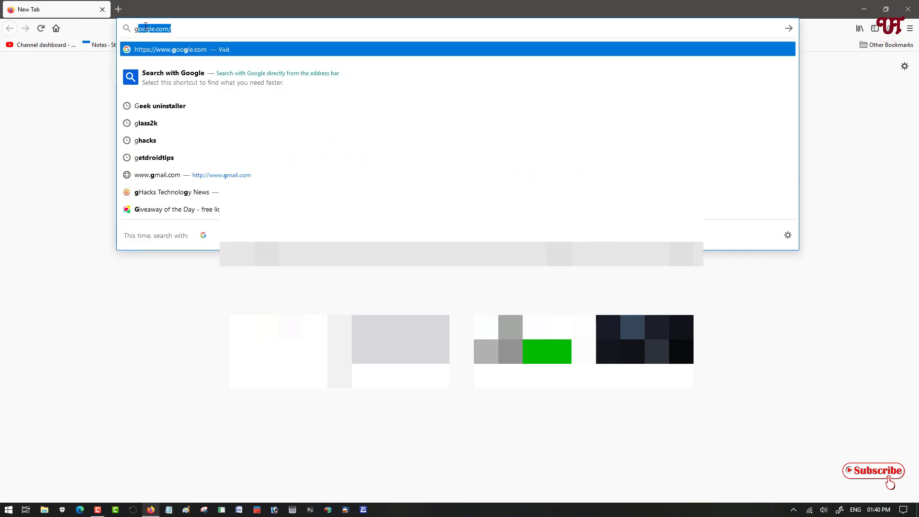
key(Return)
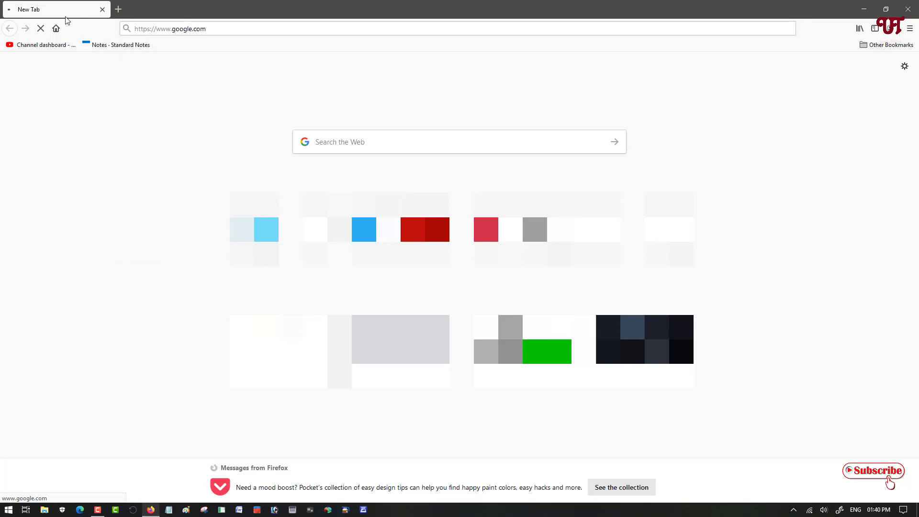
Load google.com in a second tab, then return to the first tab.
click(118, 9)
click(162, 29)
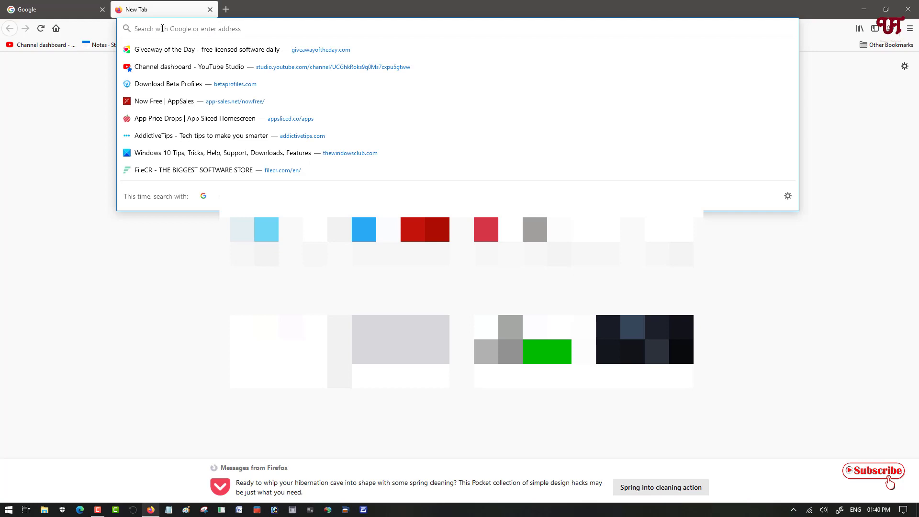
text(https://www.google.com)
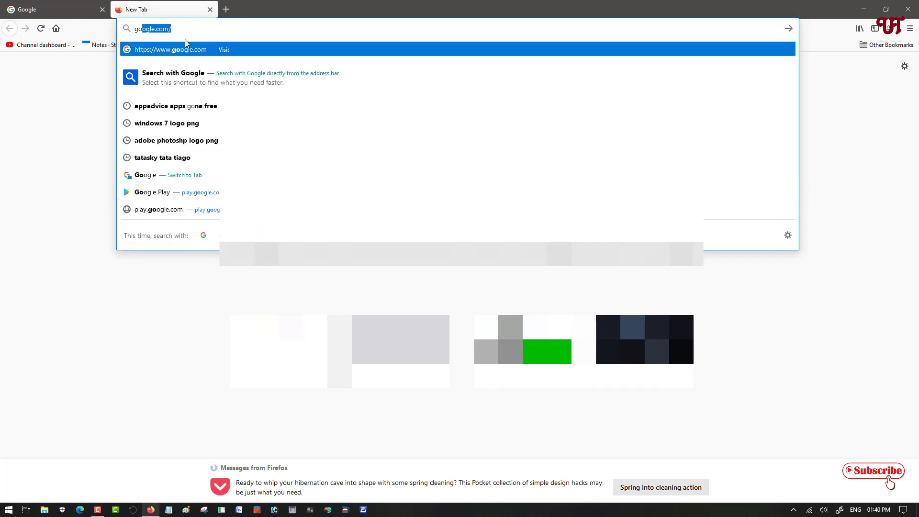
key(Return)
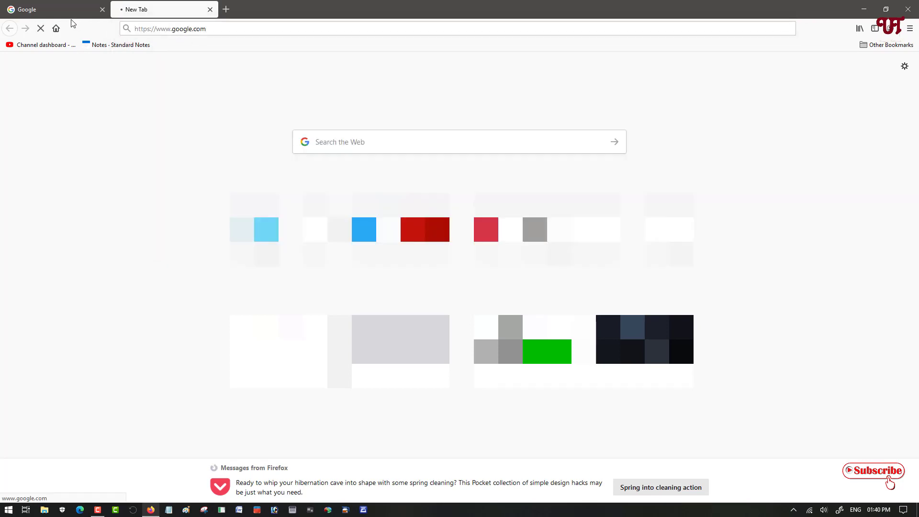
click(67, 9)
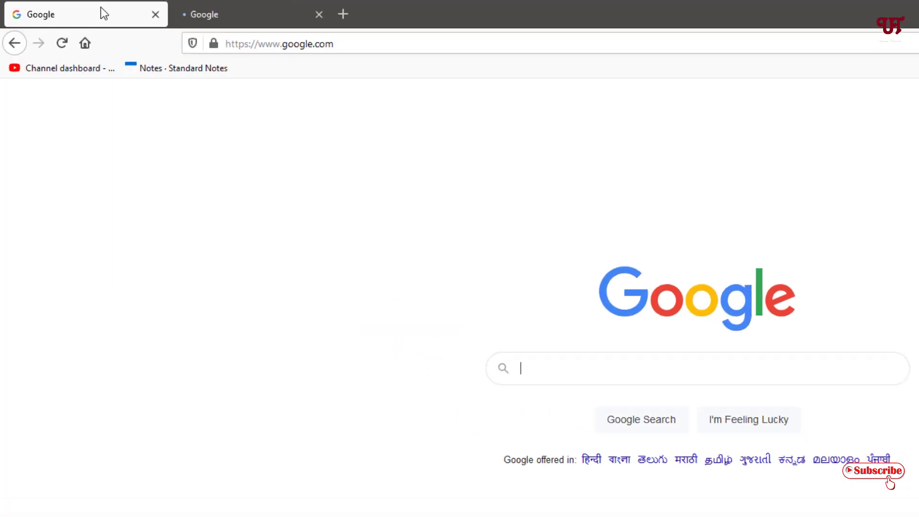